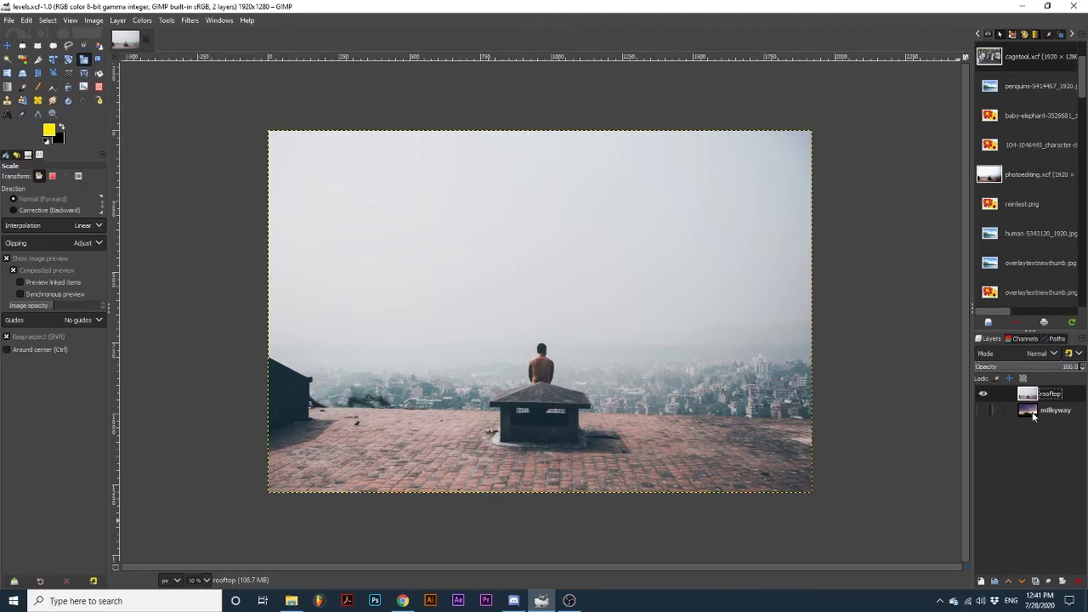
Toggle layer visibility to check the milkyway layer beneath, leaving the rooftop layer visible
{"action": "left_click", "coordinate": [982, 394]}
{"action": "left_click", "coordinate": [983, 409]}
{"action": "left_click", "coordinate": [983, 410]}
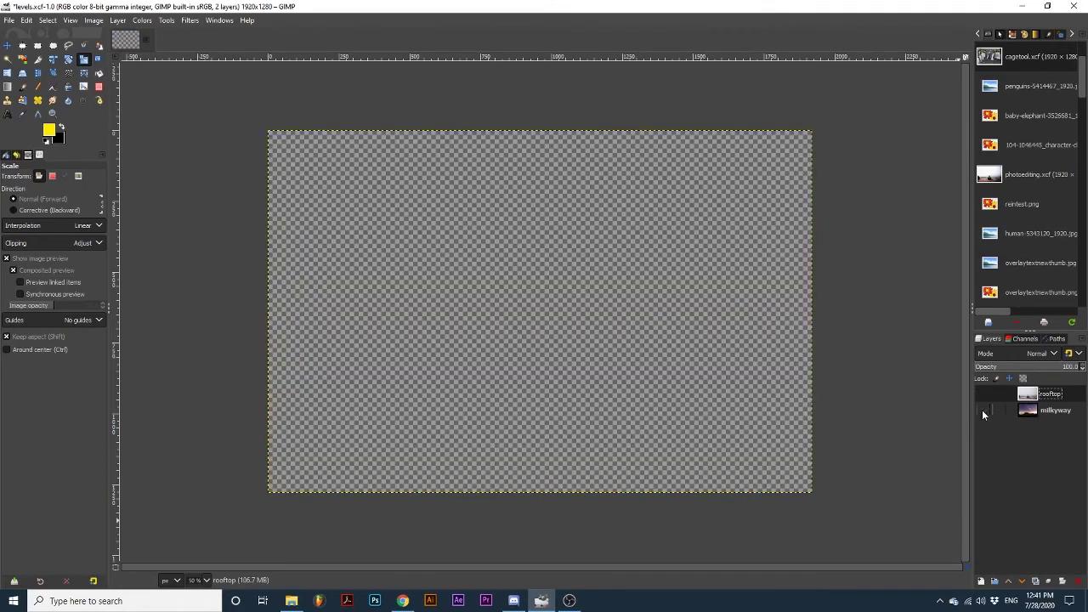
{"action": "left_click", "coordinate": [983, 393]}
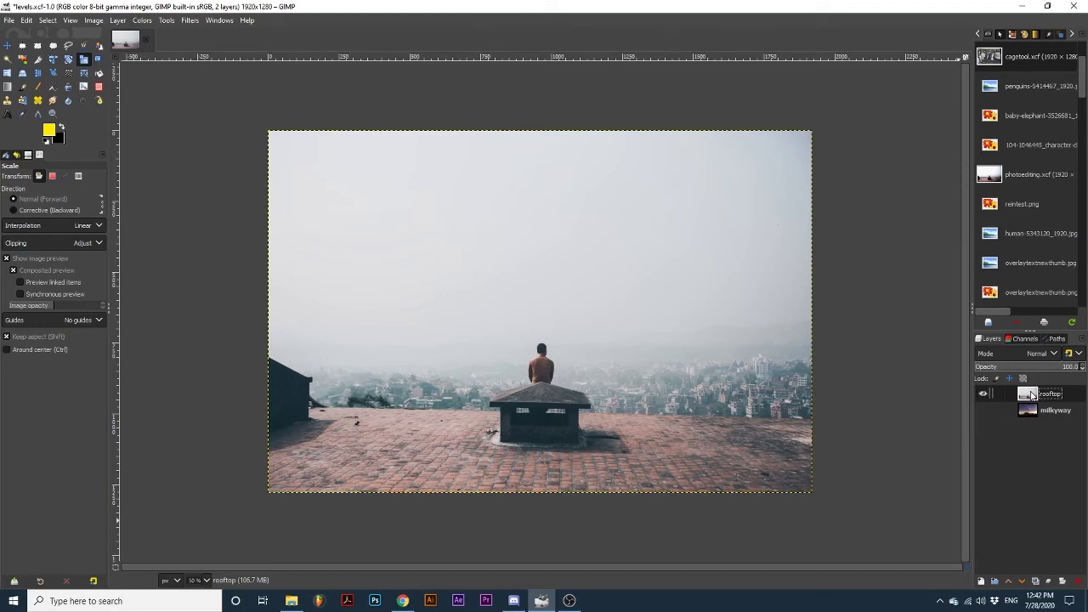
Open Levels on the rooftop photo with a split before/after preview
{"action": "left_click", "coordinate": [142, 19]}
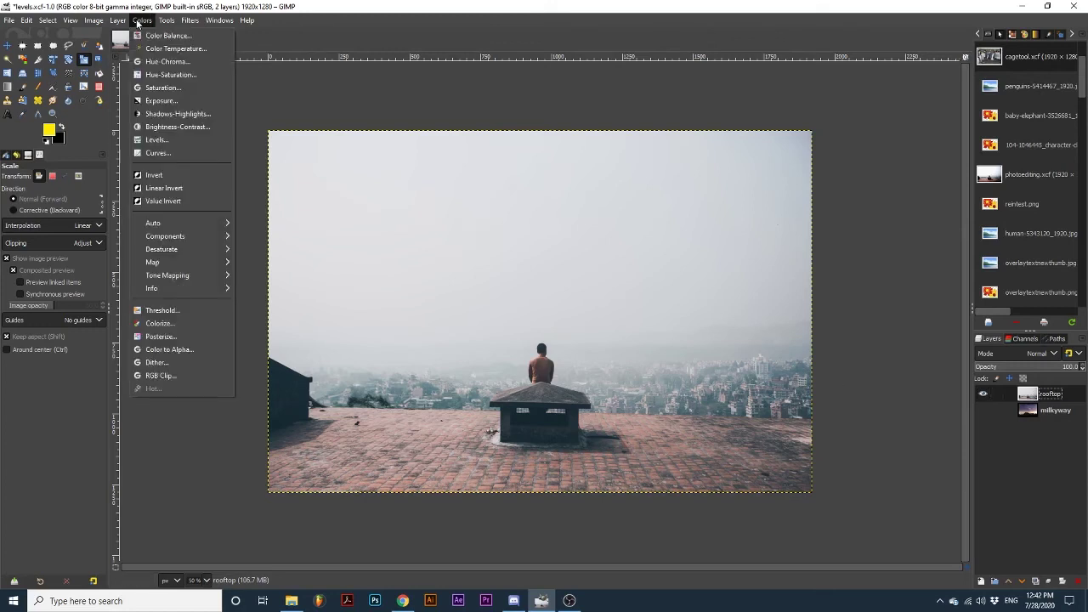
{"action": "left_click", "coordinate": [167, 139]}
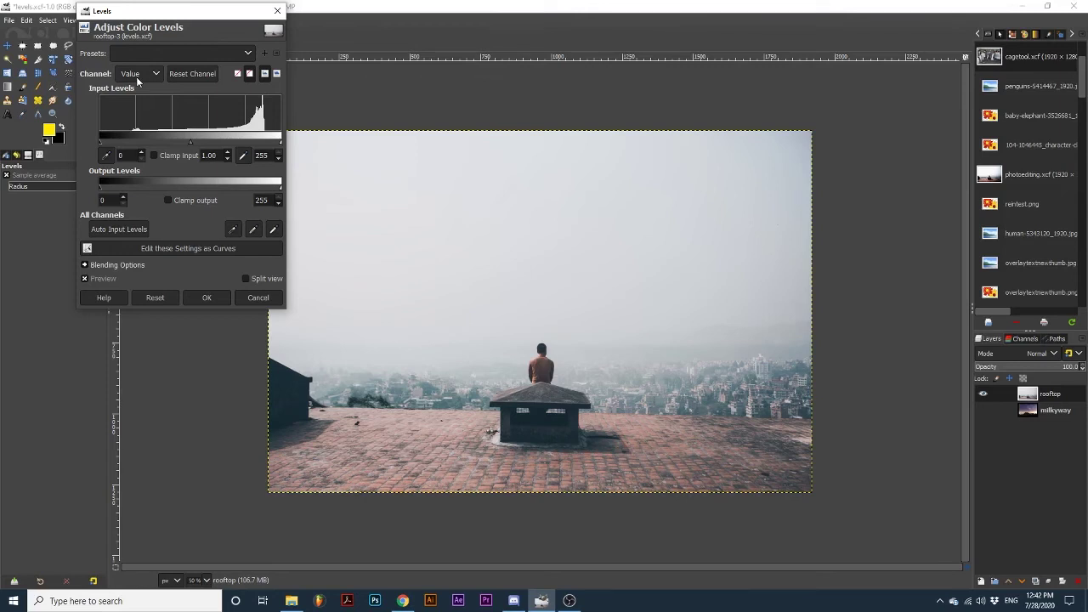
{"action": "left_click", "coordinate": [245, 279]}
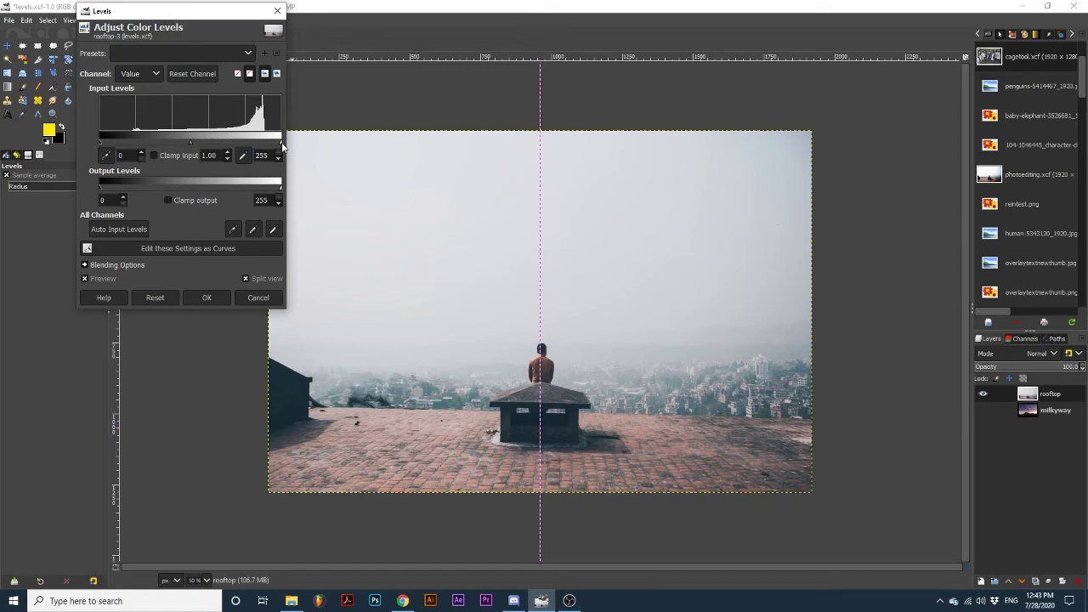
{"action": "left_click_drag", "start_coordinate": [100, 142], "coordinate": [146, 144]}
{"action": "left_click_drag", "start_coordinate": [214, 143], "coordinate": [234, 149]}
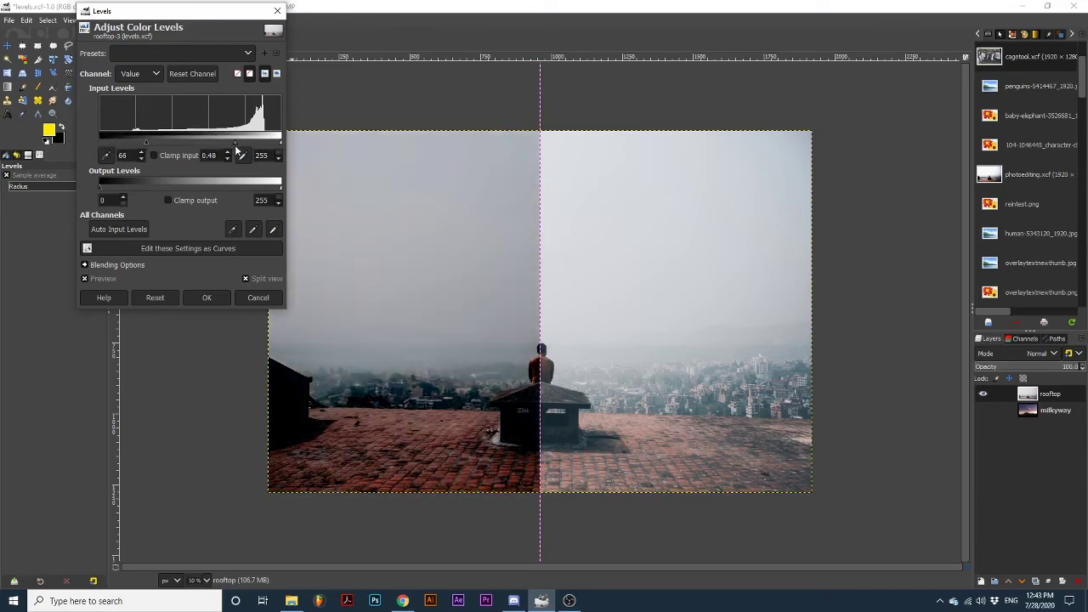
{"action": "left_click", "coordinate": [186, 75]}
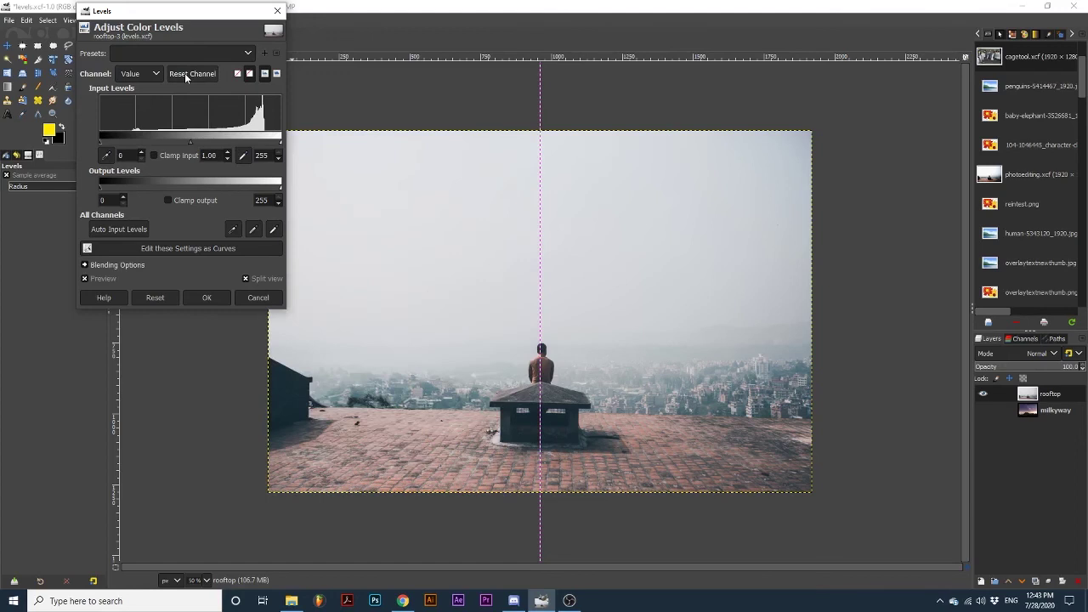
{"action": "left_click_drag", "start_coordinate": [191, 143], "coordinate": [172, 138]}
{"action": "left_click_drag", "start_coordinate": [281, 141], "coordinate": [248, 141]}
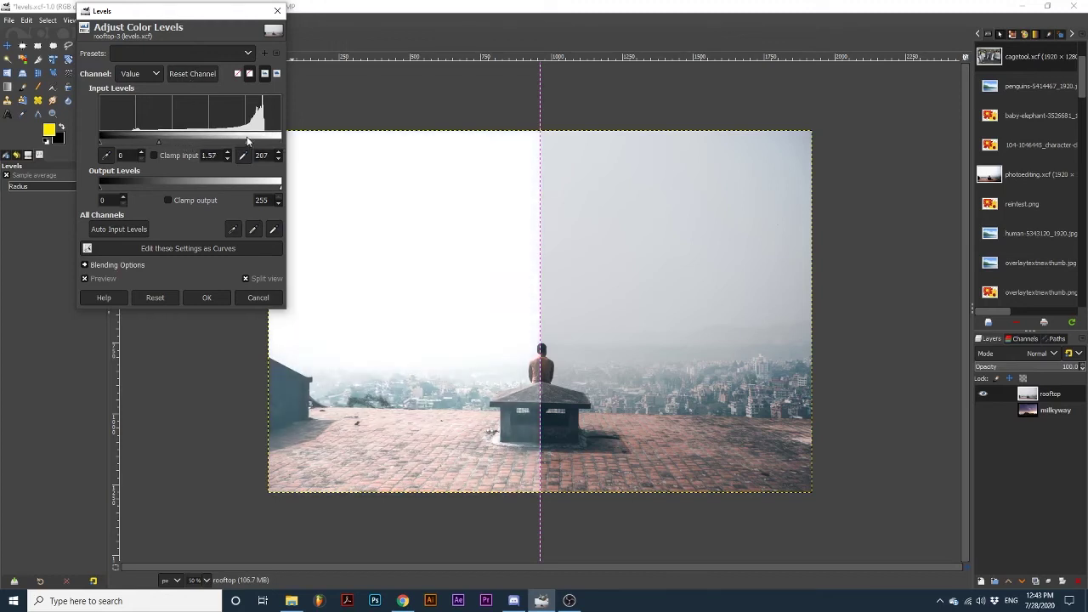
{"action": "left_click", "coordinate": [201, 75]}
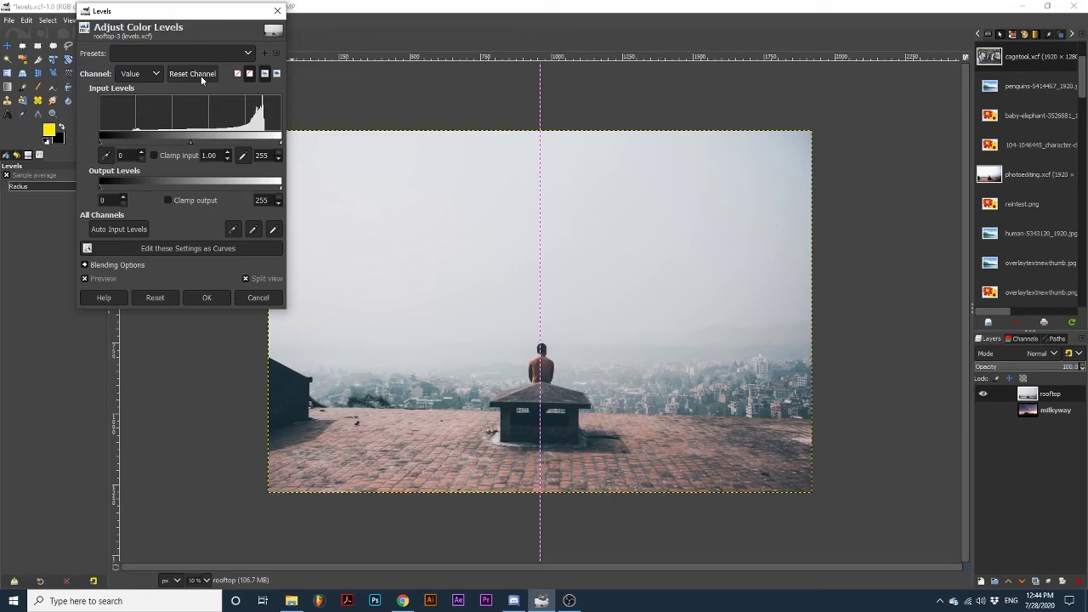
Set the rooftop Levels inputs to black point 60, gamma 1.00 and white point 236
{"action": "left_click_drag", "start_coordinate": [99, 143], "coordinate": [131, 150]}
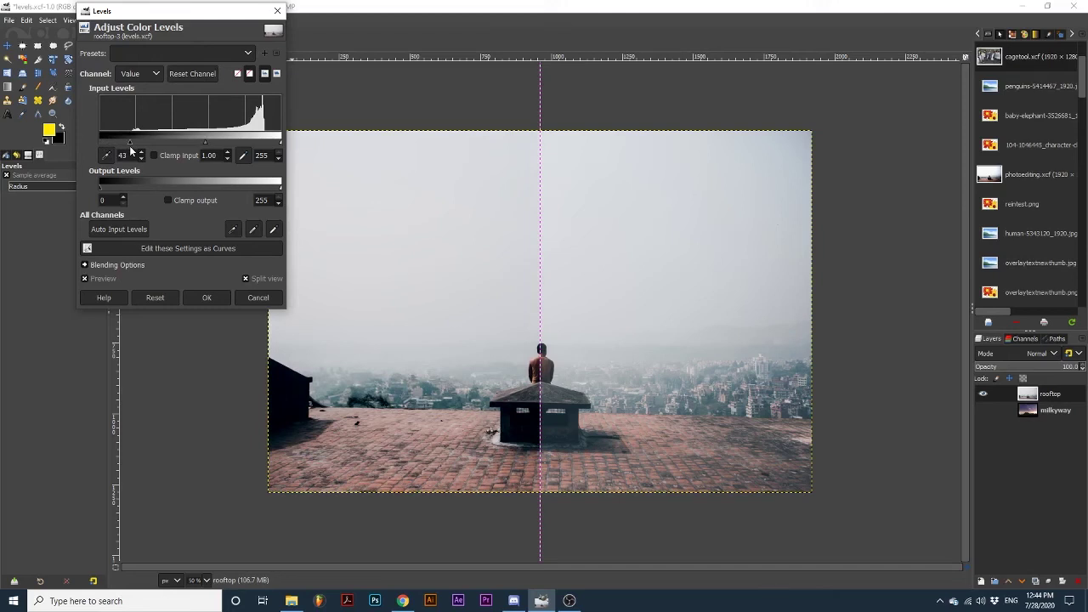
{"action": "left_click_drag", "start_coordinate": [130, 151], "coordinate": [141, 154]}
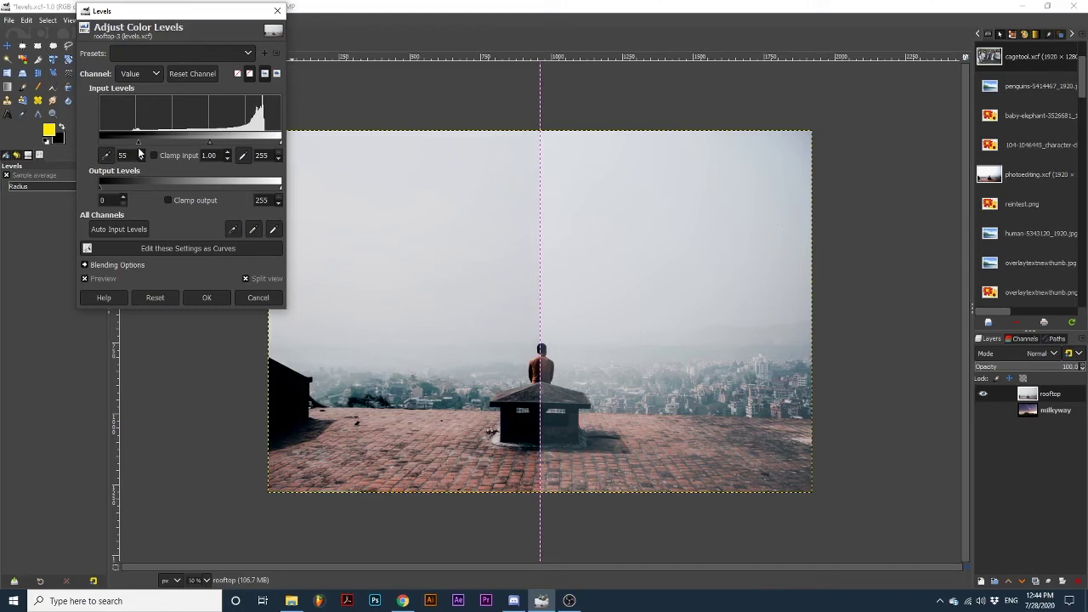
{"action": "scroll", "coordinate": [141, 153], "scroll_direction": "up", "scroll_amount": 5}
{"action": "left_click_drag", "start_coordinate": [280, 143], "coordinate": [268, 145]}
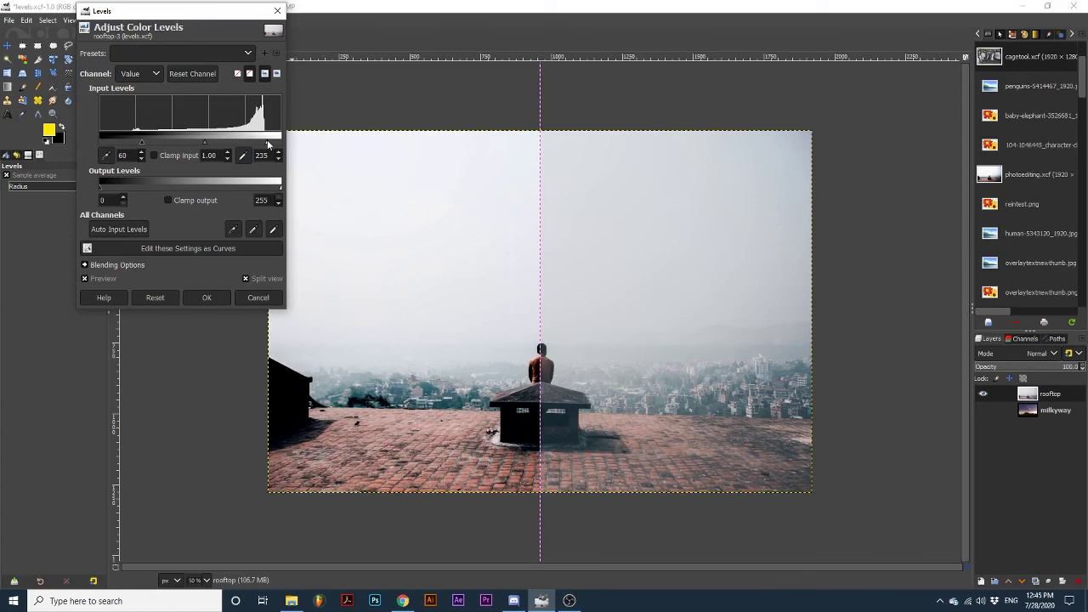
{"action": "left_click_drag", "start_coordinate": [267, 145], "coordinate": [269, 149]}
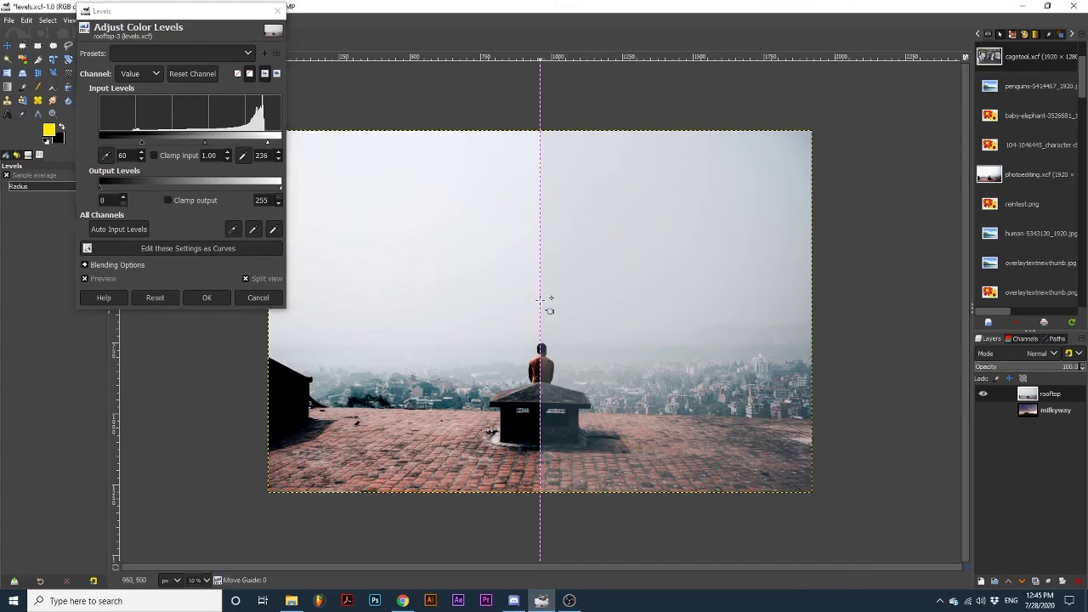
Try darker midtones and extreme black/white points, then reset inputs to 0, 1.00, 255
{"action": "mouse_move", "coordinate": [541, 304]}
{"action": "left_mouse_down"}
{"action": "mouse_move", "coordinate": [403, 307]}
{"action": "mouse_move", "coordinate": [713, 311]}
{"action": "mouse_move", "coordinate": [541, 302]}
{"action": "left_mouse_up"}
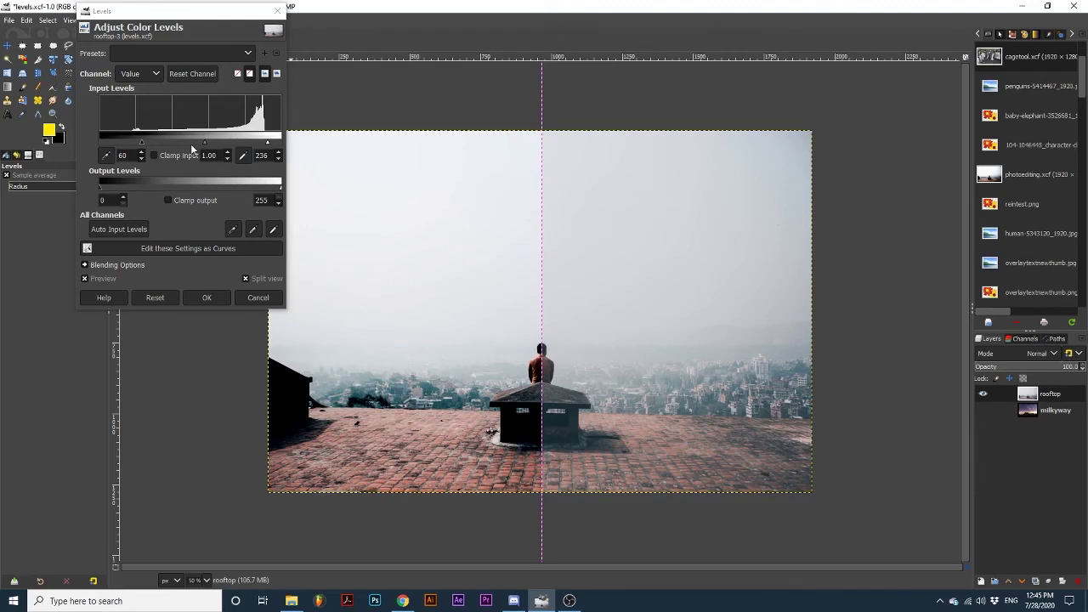
{"action": "mouse_move", "coordinate": [203, 142]}
{"action": "left_mouse_down"}
{"action": "mouse_move", "coordinate": [214, 143]}
{"action": "mouse_move", "coordinate": [196, 154]}
{"action": "mouse_move", "coordinate": [210, 156]}
{"action": "left_mouse_up"}
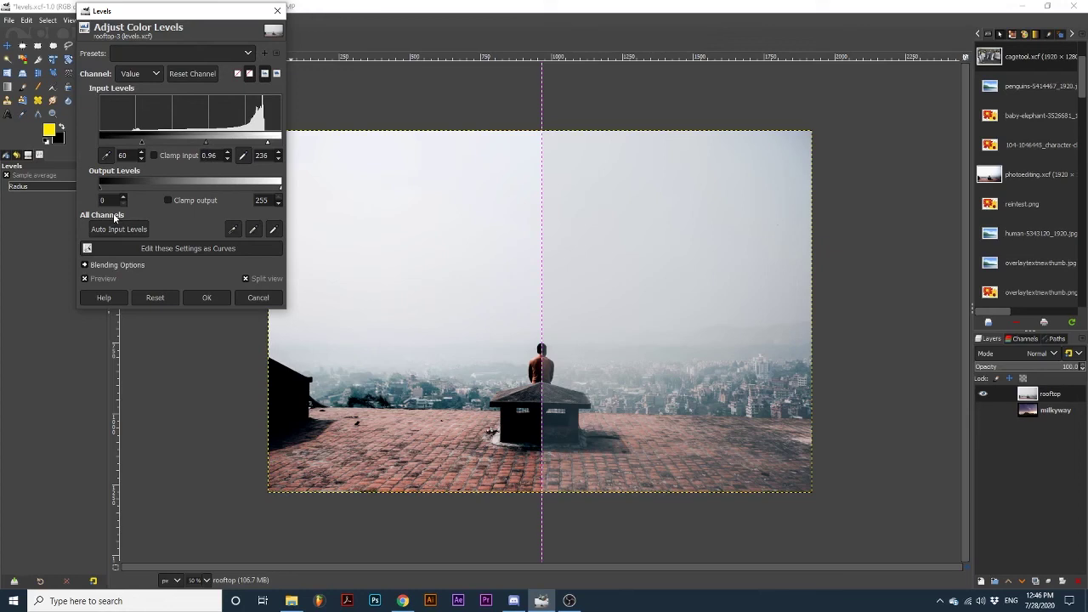
{"action": "left_click_drag", "start_coordinate": [141, 142], "coordinate": [102, 150]}
{"action": "mouse_move", "coordinate": [268, 143]}
{"action": "left_mouse_down"}
{"action": "mouse_move", "coordinate": [128, 154]}
{"action": "mouse_move", "coordinate": [281, 143]}
{"action": "left_mouse_up"}
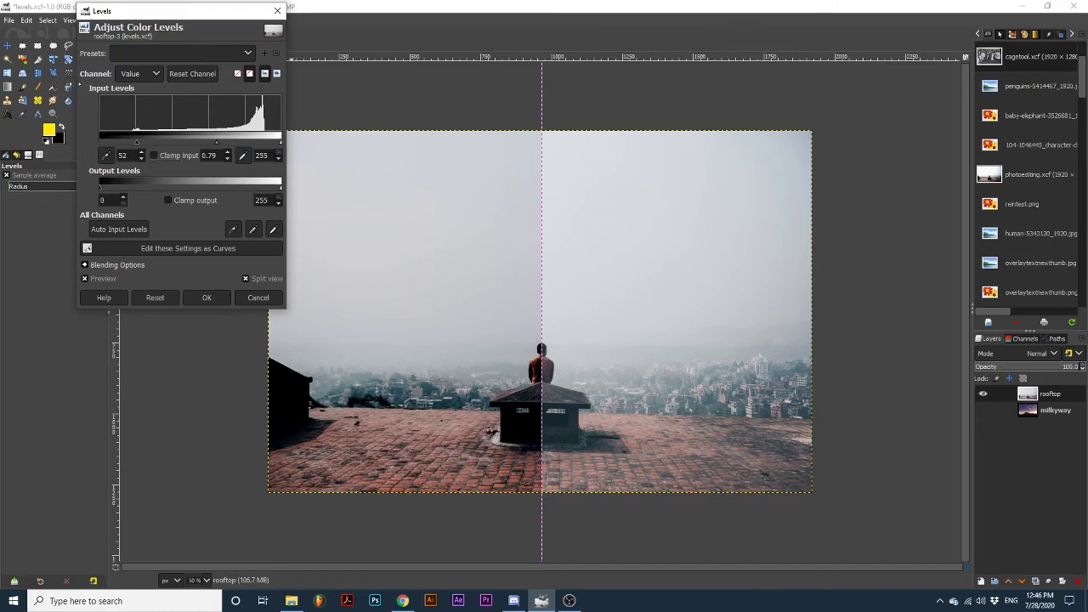
{"action": "left_click", "coordinate": [177, 75]}
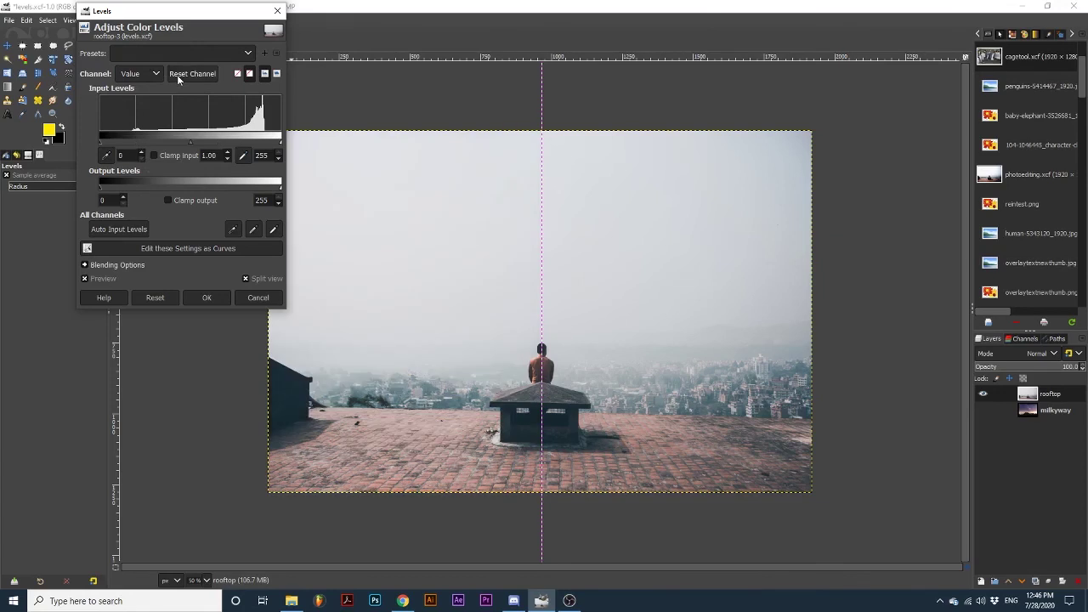
Bring up Levels on the milkyway night photo with inputs at 0, 1.00 and 255
{"action": "left_click", "coordinate": [160, 299]}
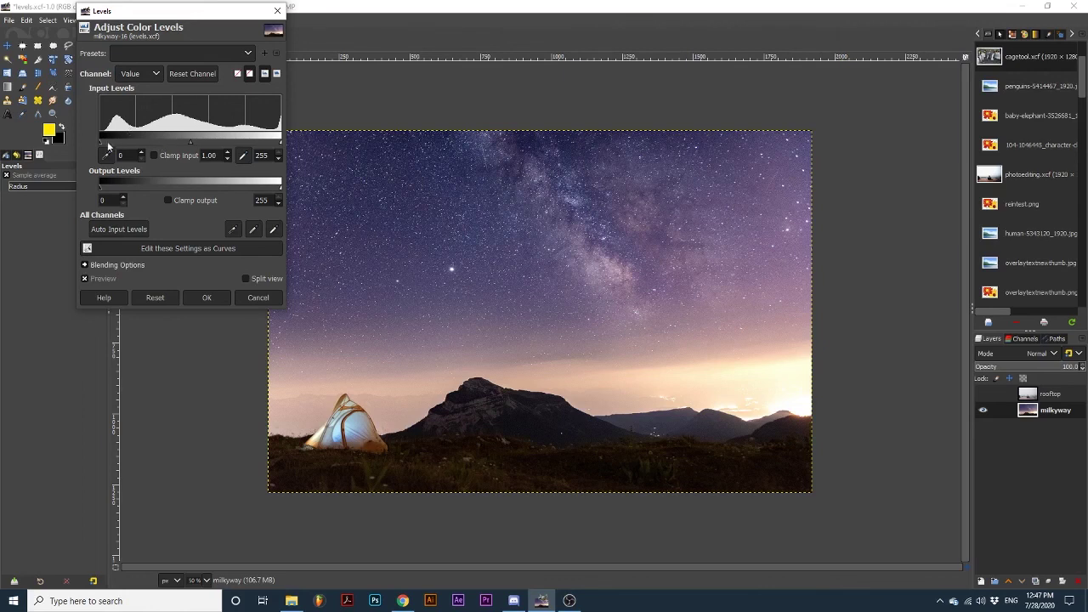
Set the Milky Way Levels inputs to black point 46, gamma 0.84 and white 255
{"action": "left_click_drag", "start_coordinate": [100, 143], "coordinate": [137, 154]}
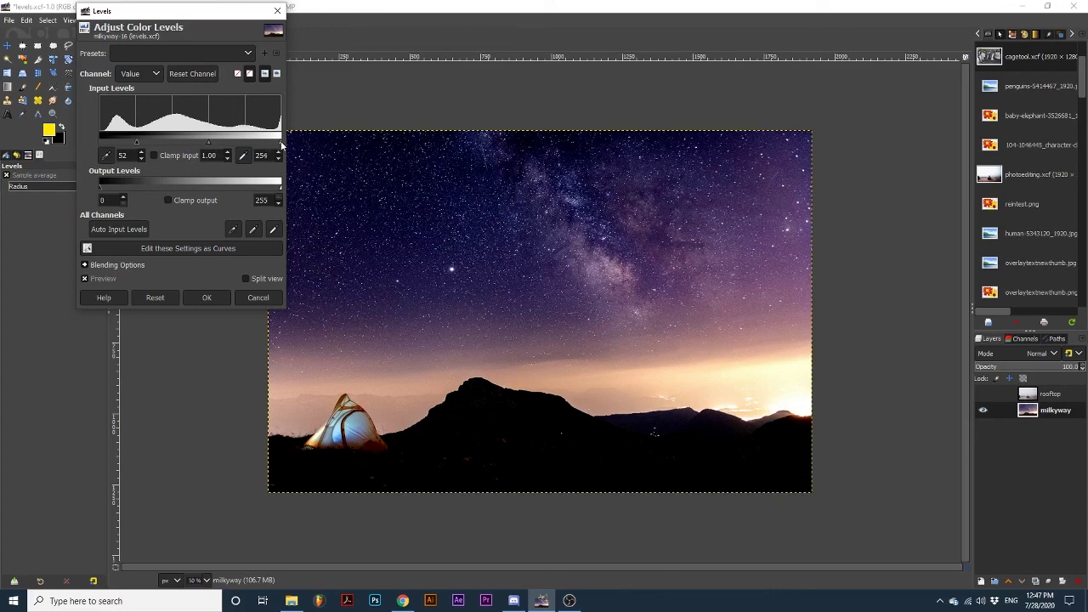
{"action": "mouse_move", "coordinate": [279, 142]}
{"action": "left_mouse_down"}
{"action": "mouse_move", "coordinate": [242, 143]}
{"action": "mouse_move", "coordinate": [294, 145]}
{"action": "left_mouse_up"}
{"action": "left_click_drag", "start_coordinate": [209, 145], "coordinate": [216, 145]}
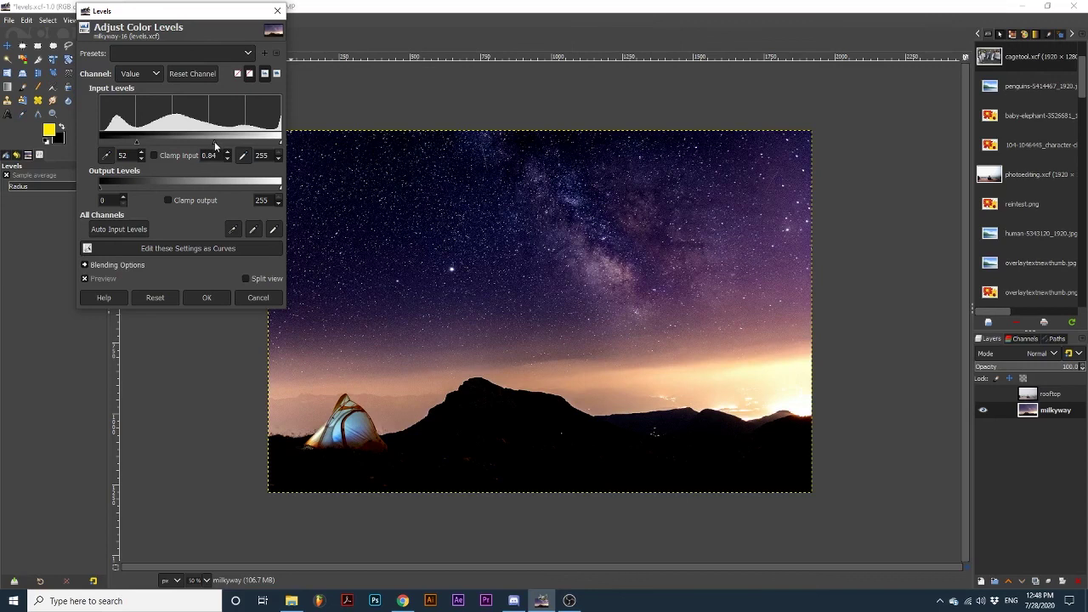
{"action": "left_click_drag", "start_coordinate": [137, 144], "coordinate": [131, 145]}
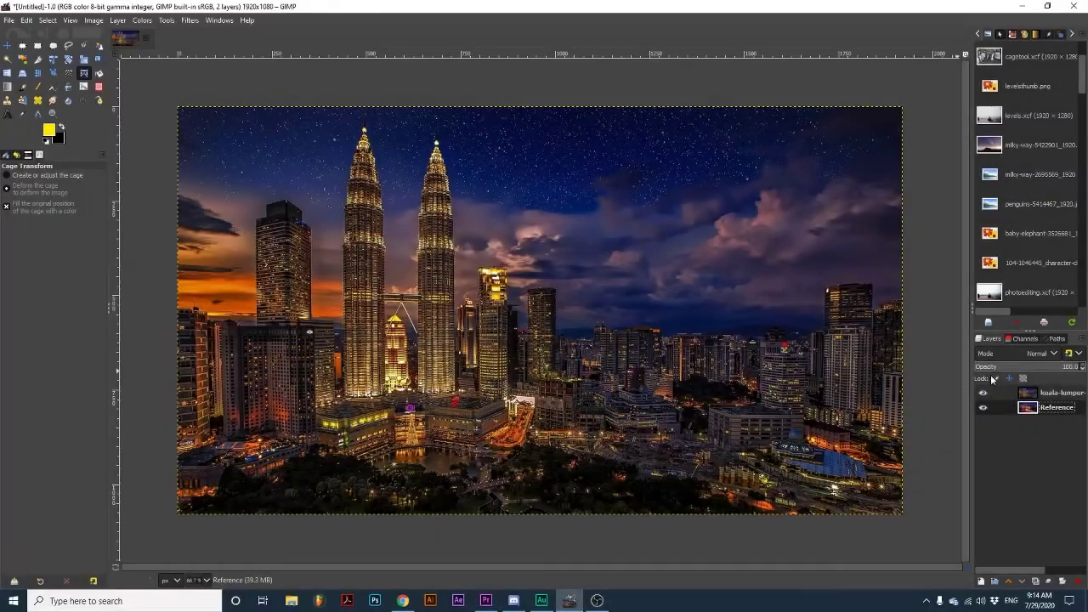
Select the visible Kuala Lumpur skyline layer and raise its Levels black point to 17
{"action": "left_click", "coordinate": [984, 393]}
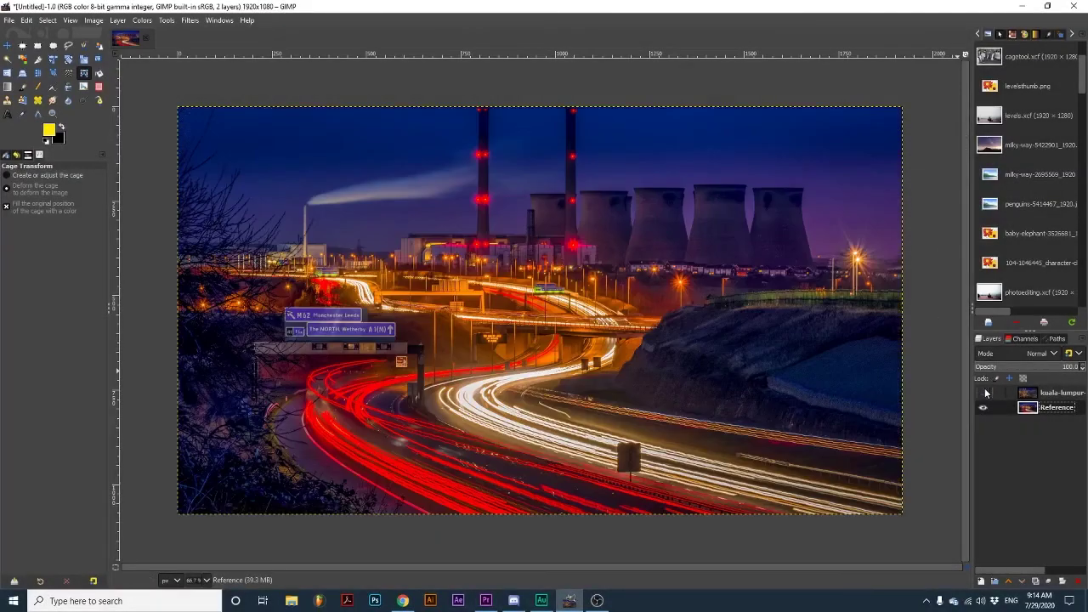
{"action": "left_click", "coordinate": [984, 393]}
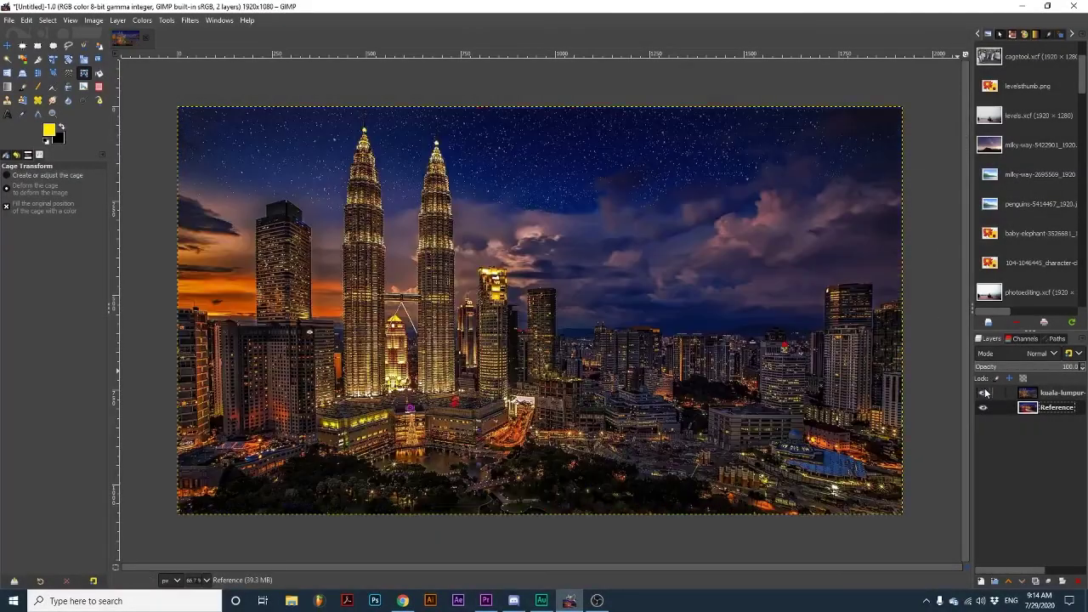
{"action": "left_click", "coordinate": [1047, 393]}
{"action": "left_click", "coordinate": [142, 19]}
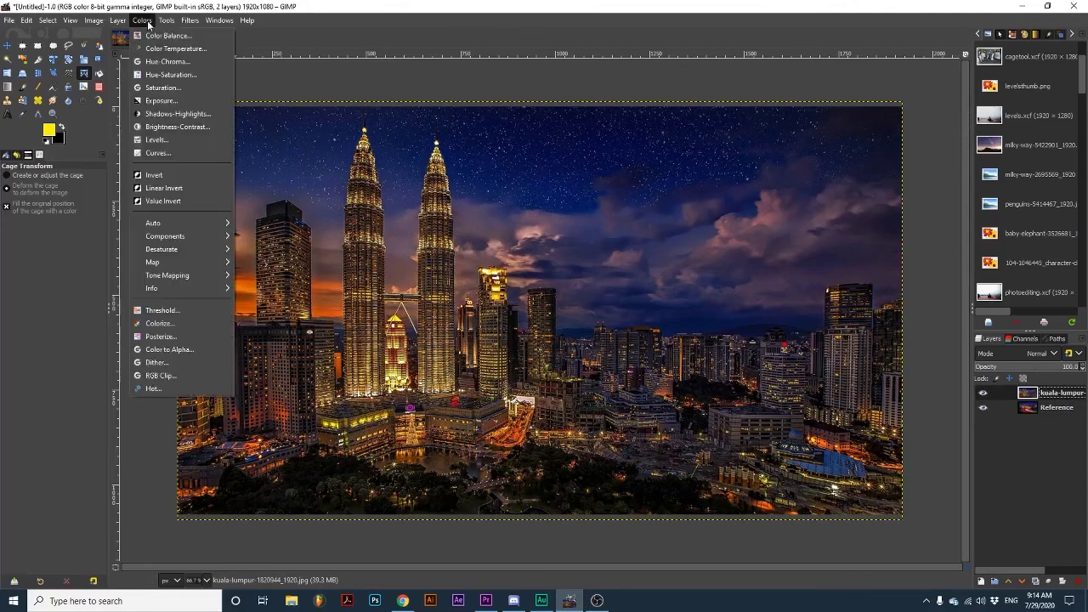
{"action": "left_click", "coordinate": [157, 139]}
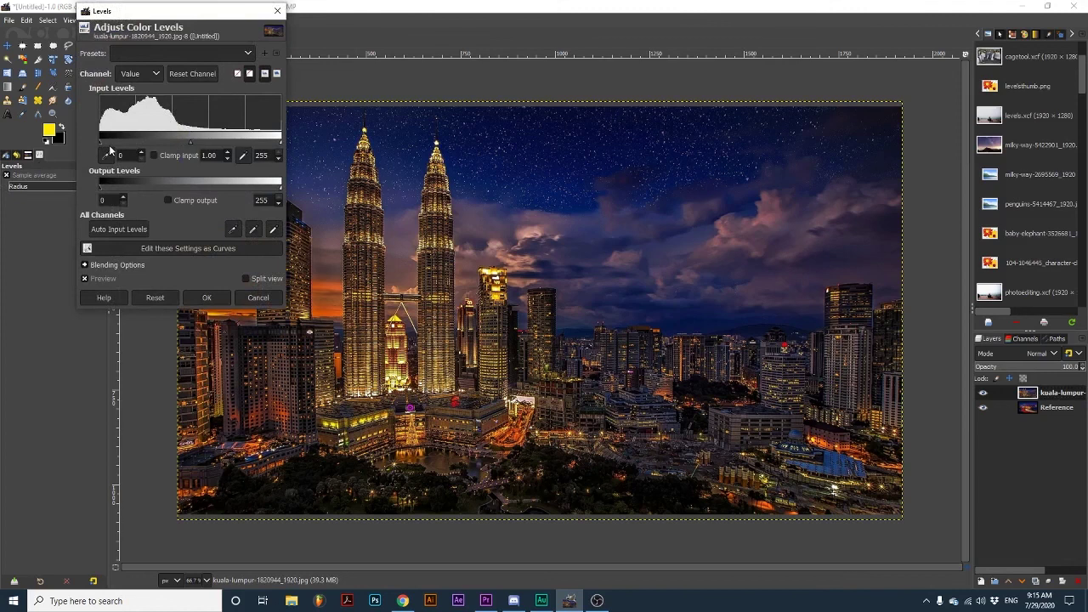
{"action": "left_click_drag", "start_coordinate": [102, 143], "coordinate": [112, 144]}
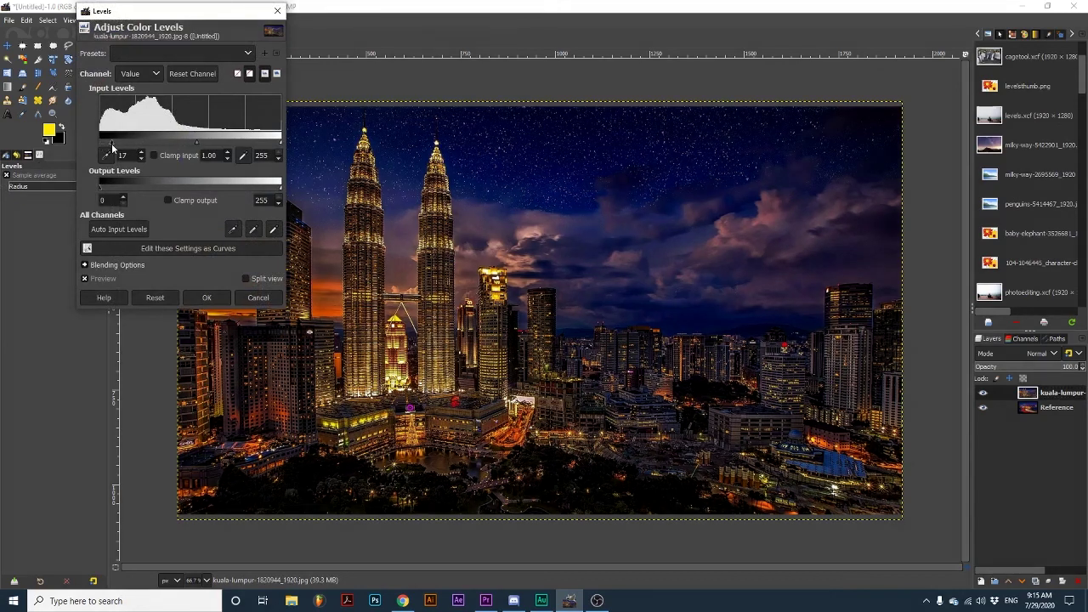